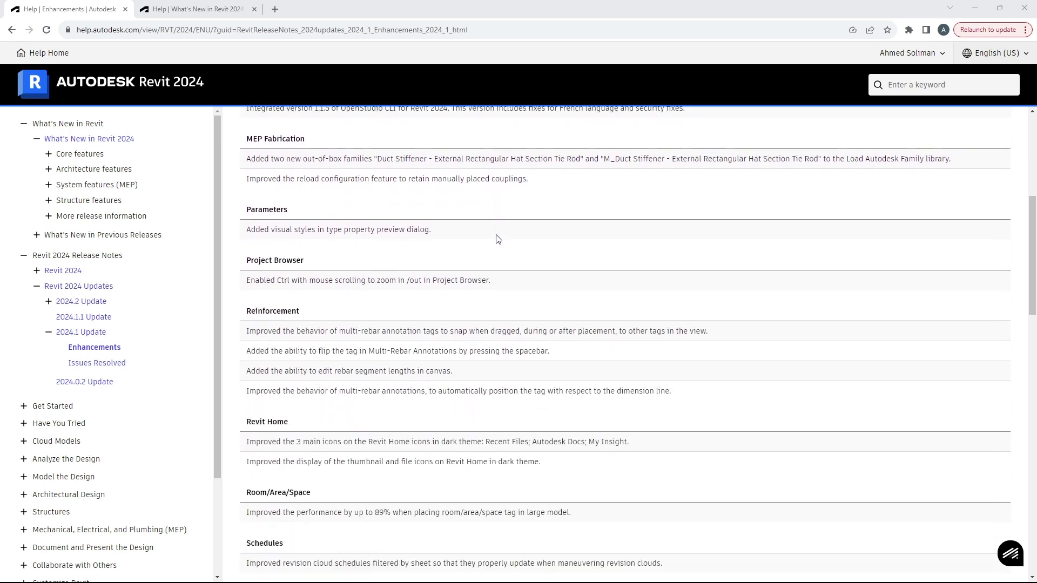
- Finish the 2024.1 Enhancements release notes, then browse the What's New in Revit 2024 page
scroll(497, 236, down, 12)
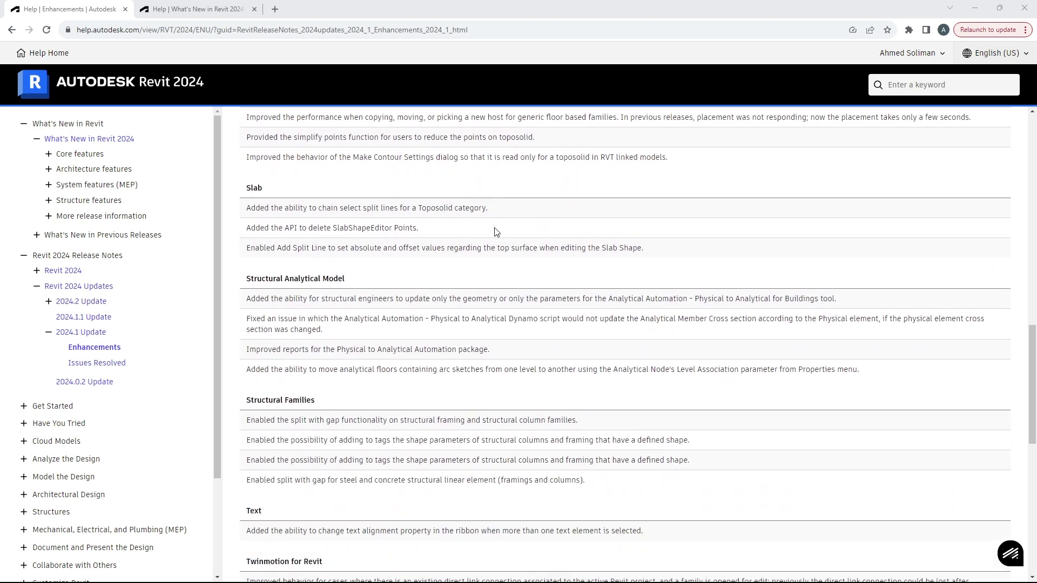
scroll(493, 227, down, 4)
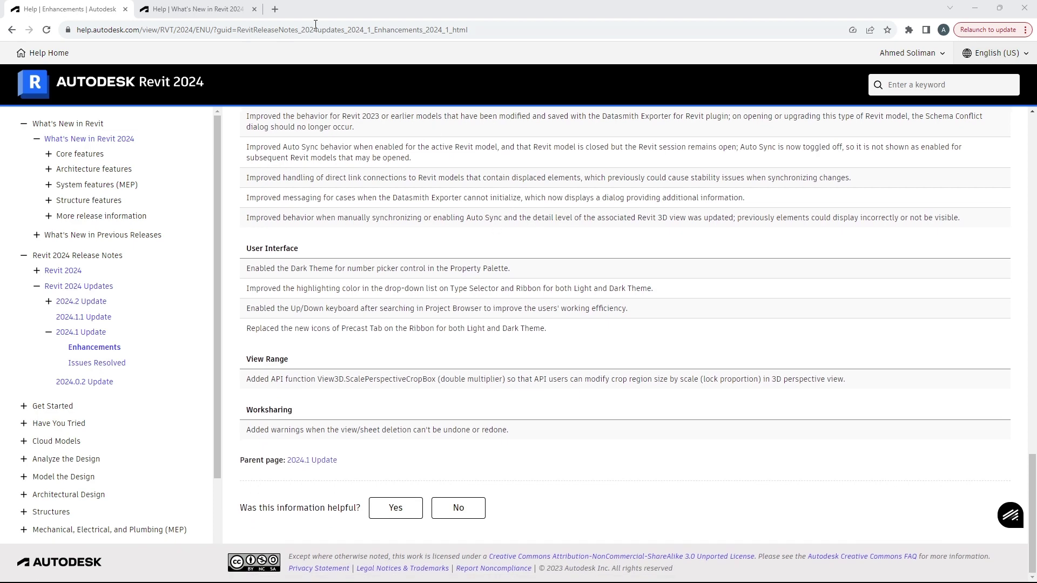
click(180, 10)
scroll(318, 203, down, 9)
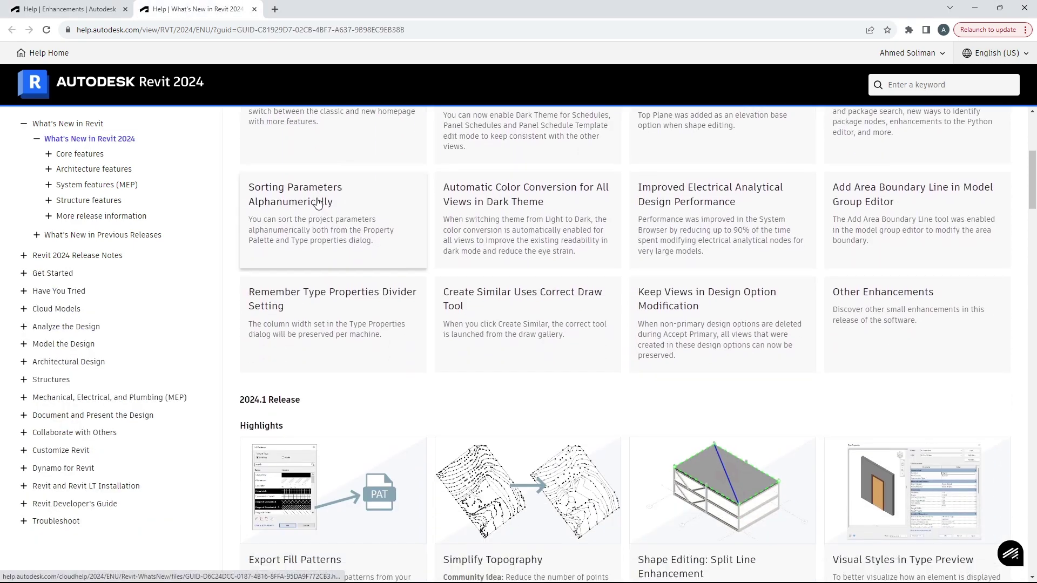
scroll(317, 202, up, 4)
scroll(318, 203, up, 5)
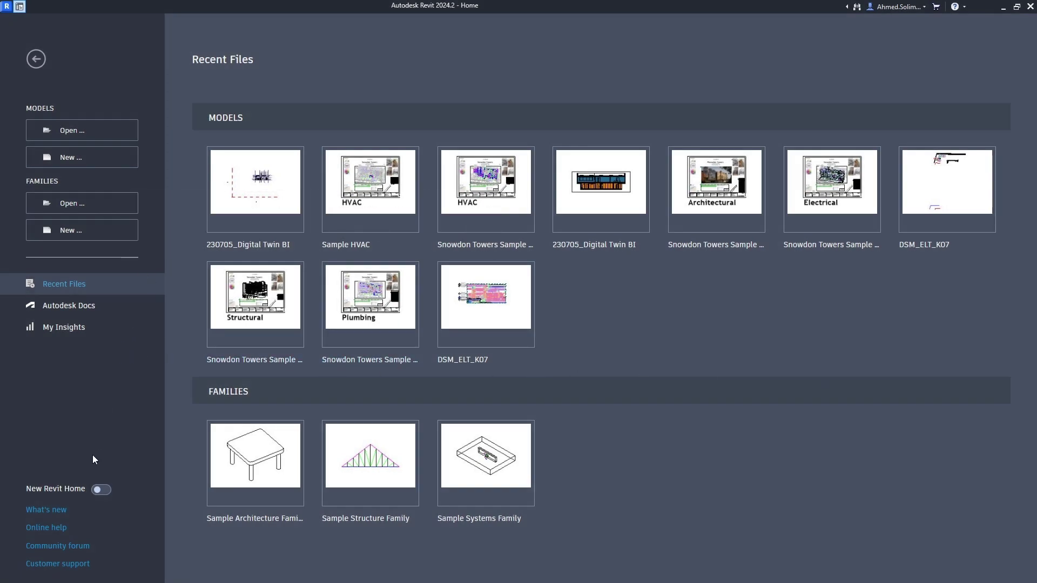
- Enable New Revit Home, try List and Grid views, sort by Name, and open 230705_Digital Twin BI from a 'bi' search
click(101, 488)
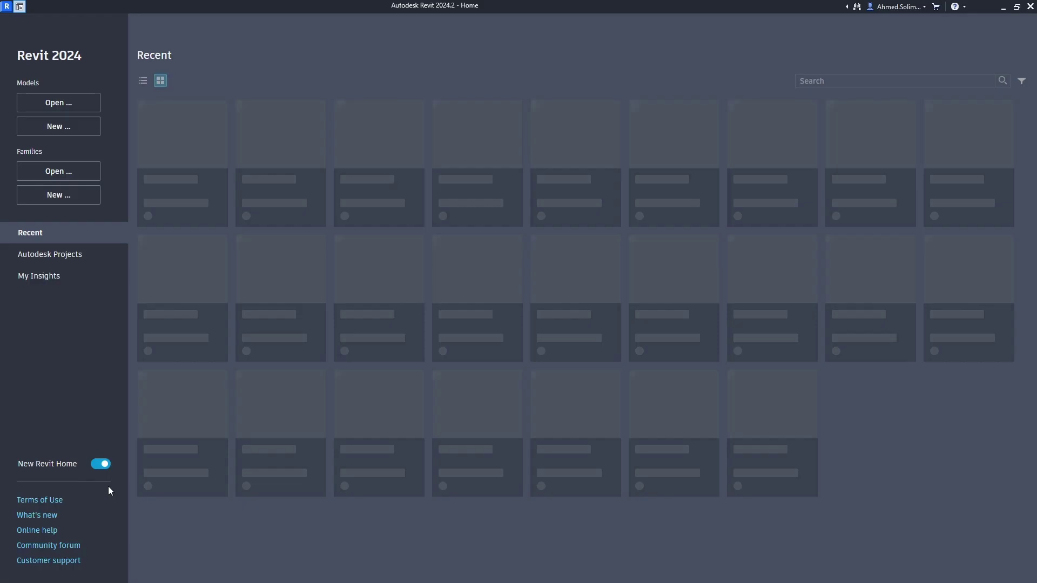
click(143, 80)
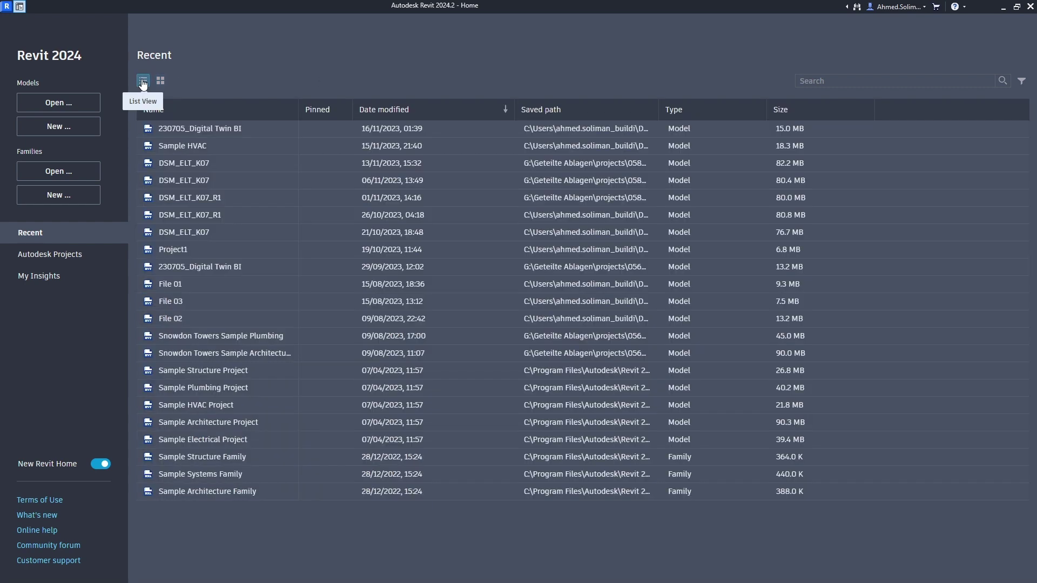
click(161, 80)
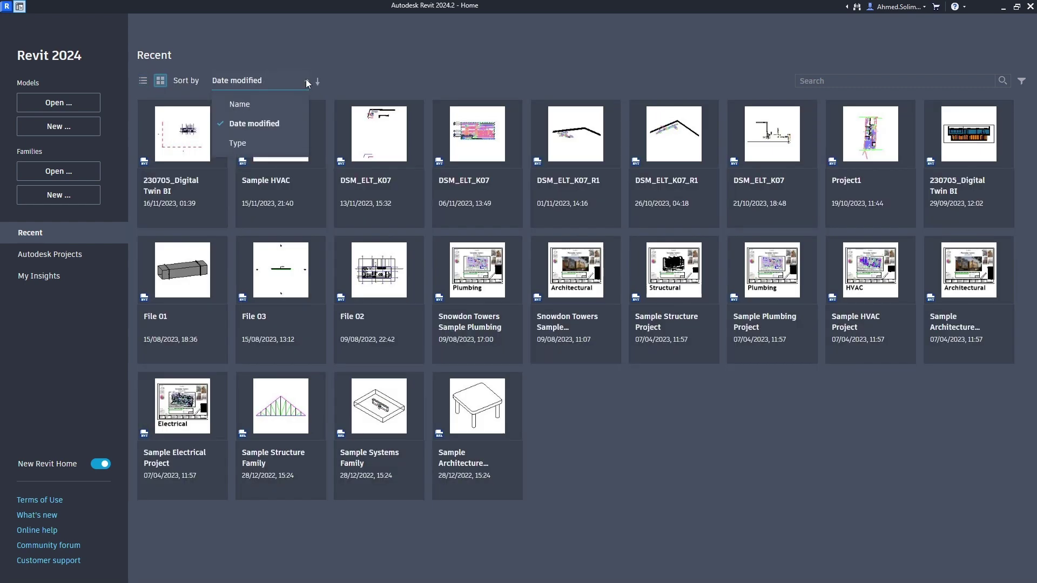
click(248, 105)
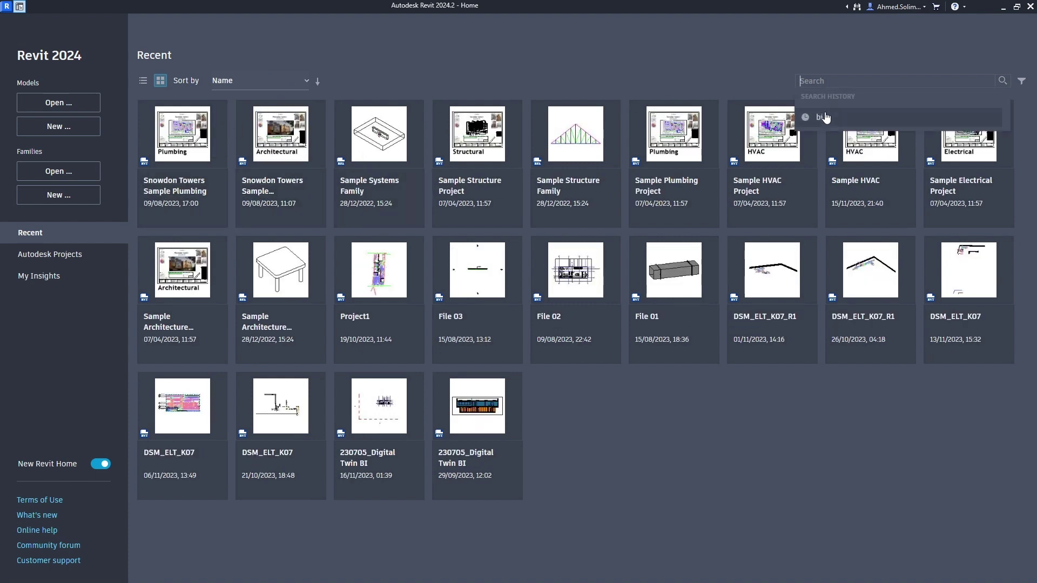
click(822, 117)
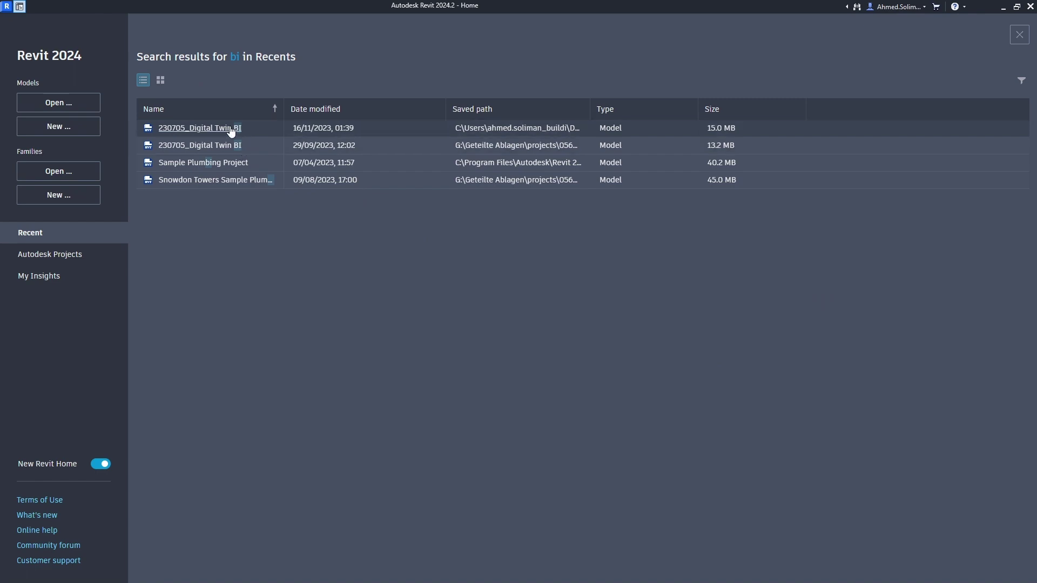
click(231, 128)
- Browse Autodesk Projects to 11709_TFB-Brasov > A_00_d_CAD > Revit
click(83, 258)
click(143, 116)
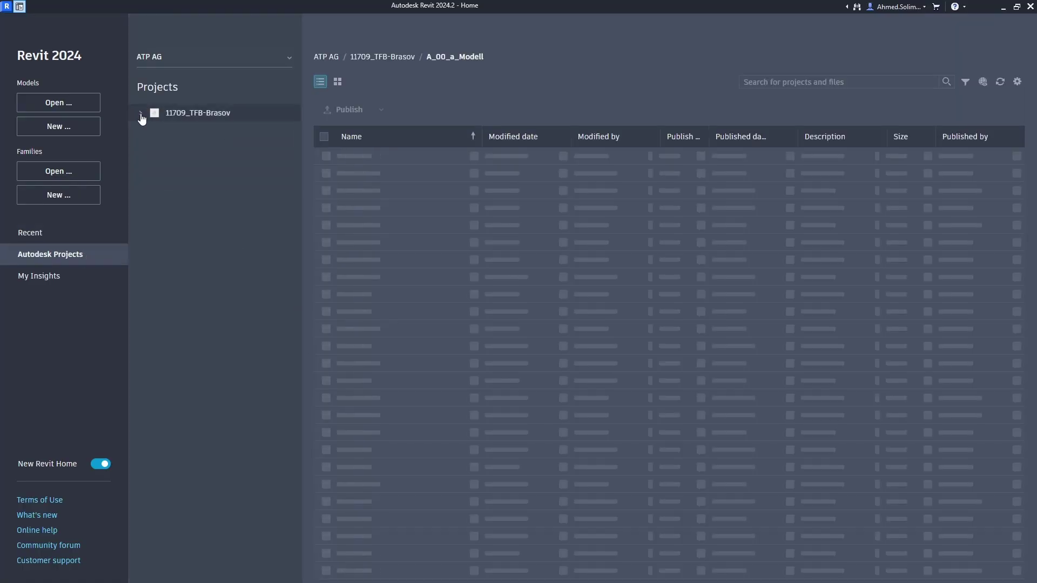
click(203, 164)
double_click(371, 186)
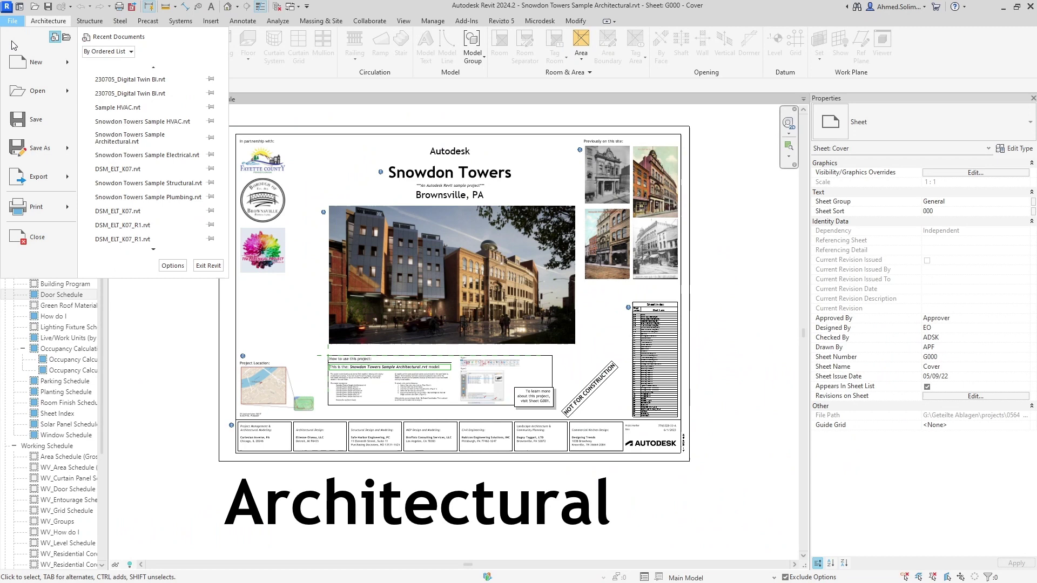
- Set the UI active theme and canvas scheme to Dark in Options > Colors
click(173, 266)
click(378, 144)
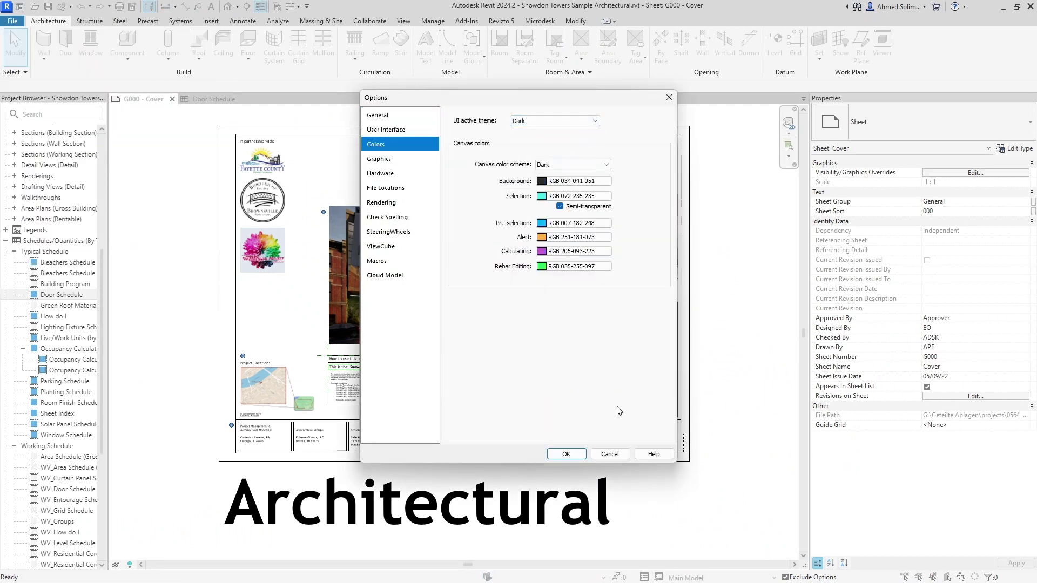
click(566, 453)
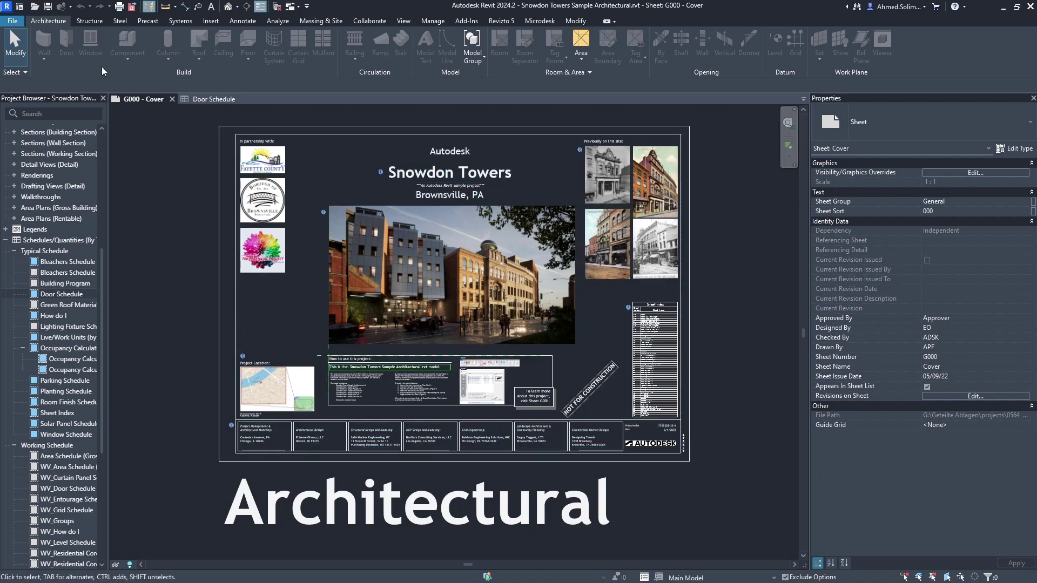
- Scroll through the Door Schedule, then bring the L1_SD floor plan to the front
click(203, 101)
scroll(347, 251, down, 5)
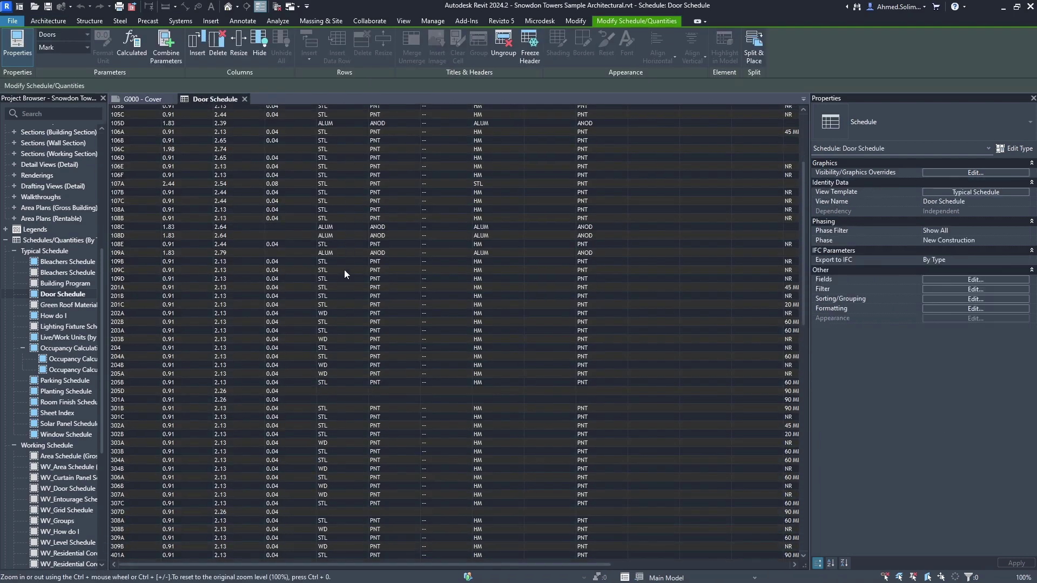
ctrl+scroll(397, 302, up, 3)
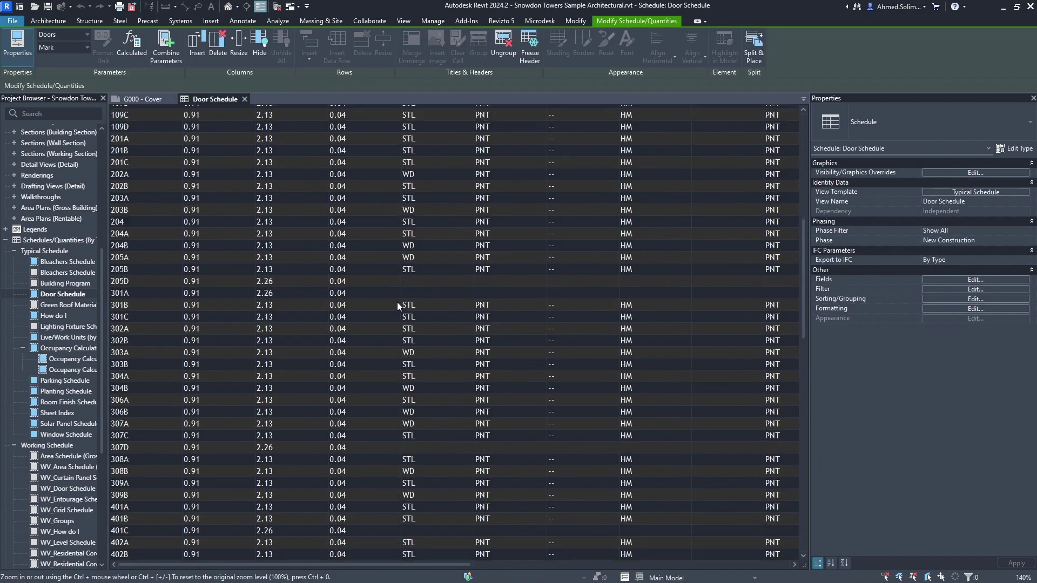
ctrl+scroll(397, 306, down, 5)
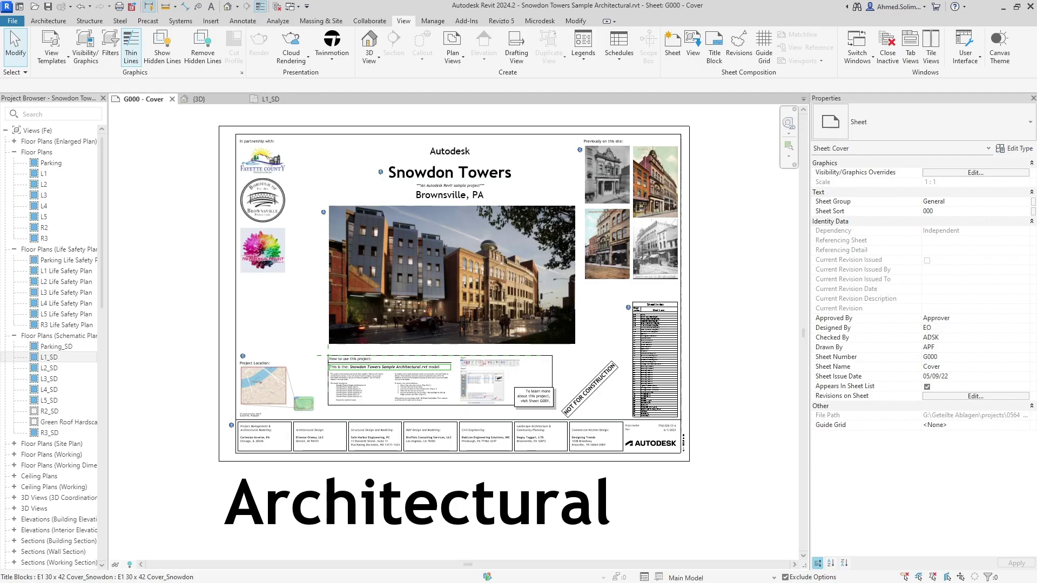
key(ctrl+Tab)
click(269, 99)
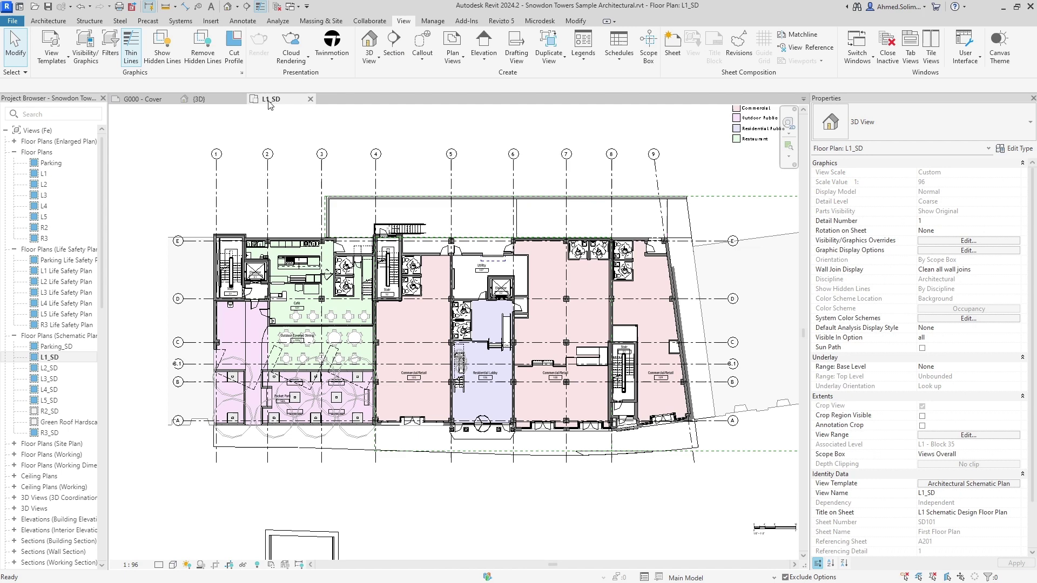
- Reapply the Dark theme settings, view {3D}, and return to the G000 - Cover sheet
click(12, 22)
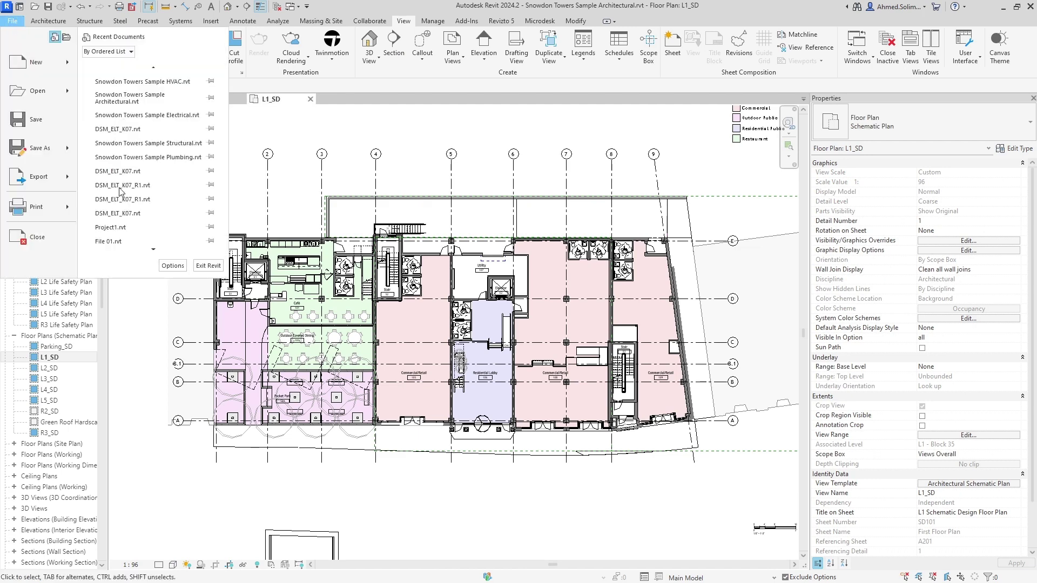
click(154, 266)
click(390, 143)
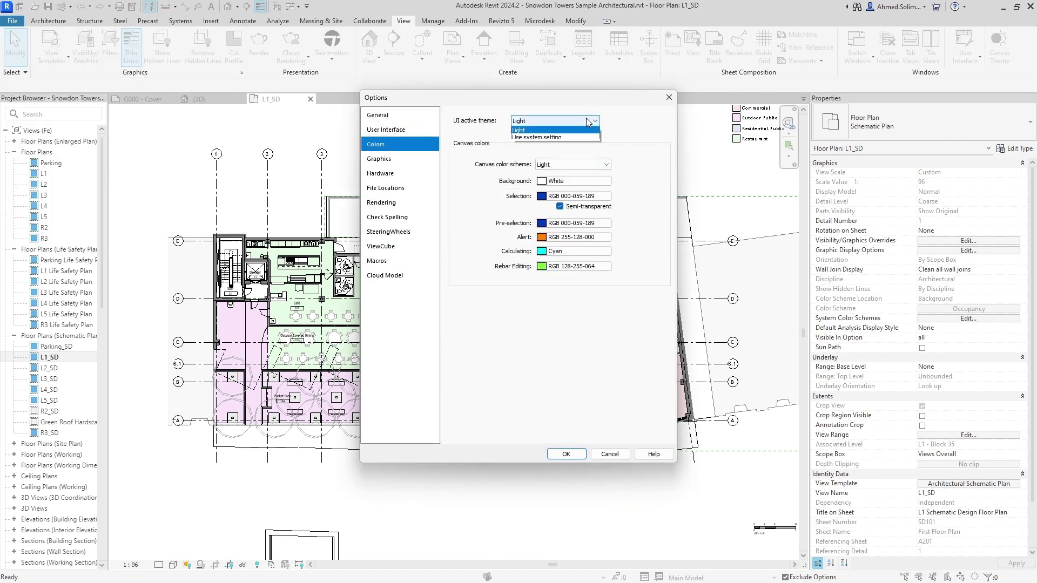
click(566, 453)
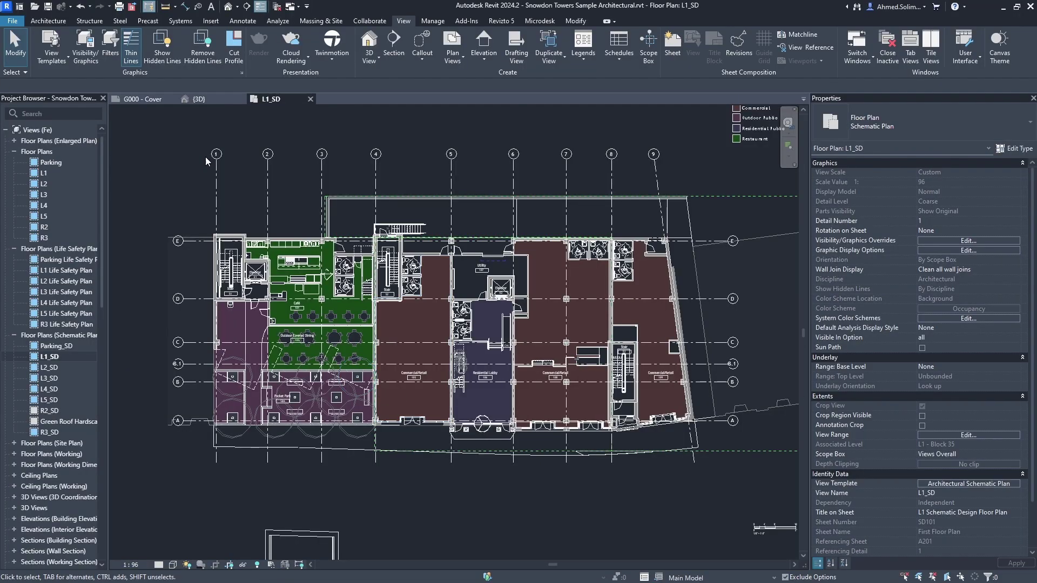
click(206, 99)
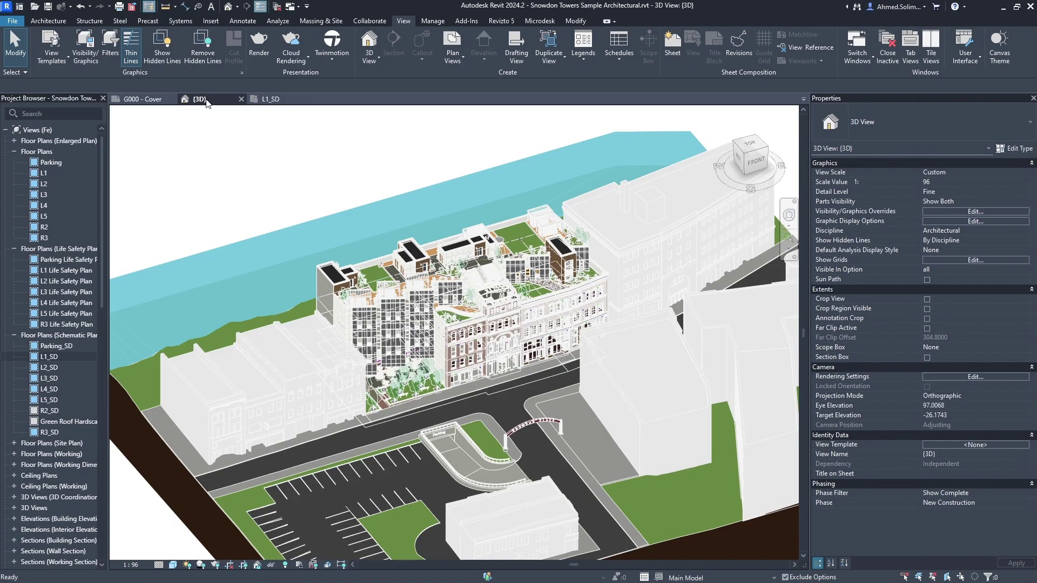
click(138, 99)
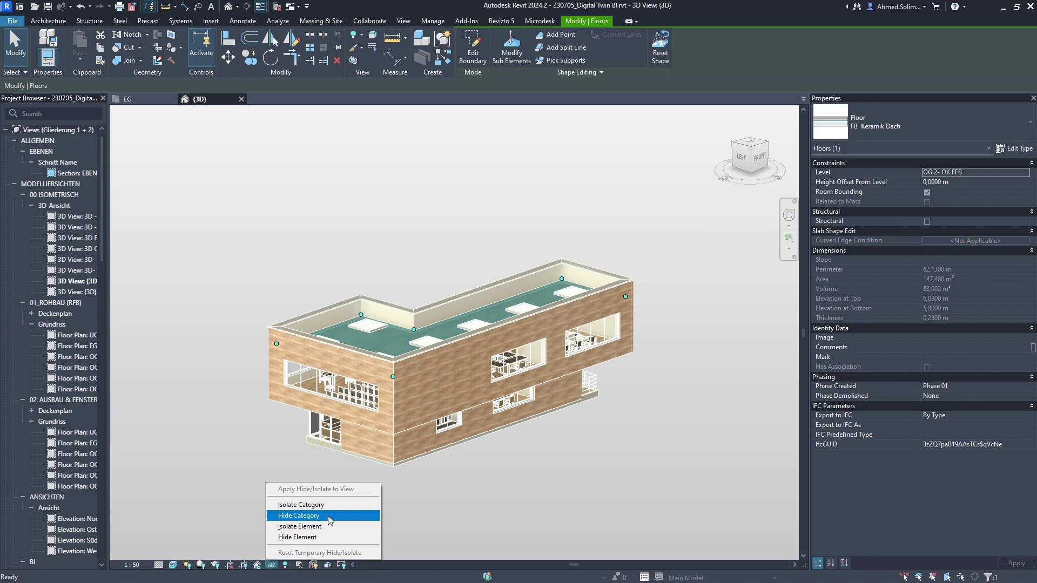
- Isolate the selected roof slab and add a new shape point on its surface
click(299, 526)
click(559, 34)
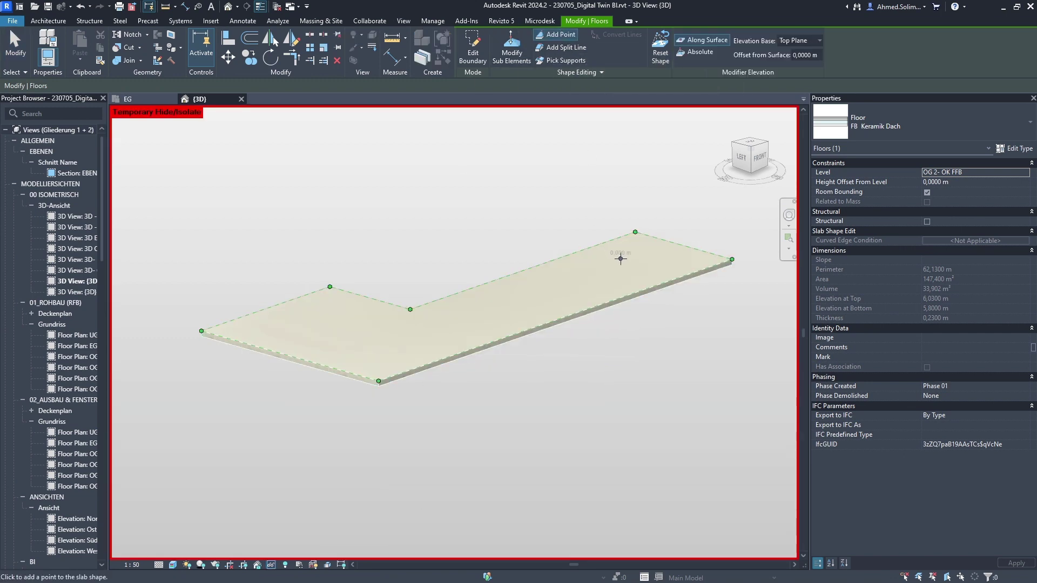
click(307, 327)
key(Escape)
key(Escape)
- Reselect the slab with Modify Sub Elements and pick a shape point to adjust its elevation
click(563, 287)
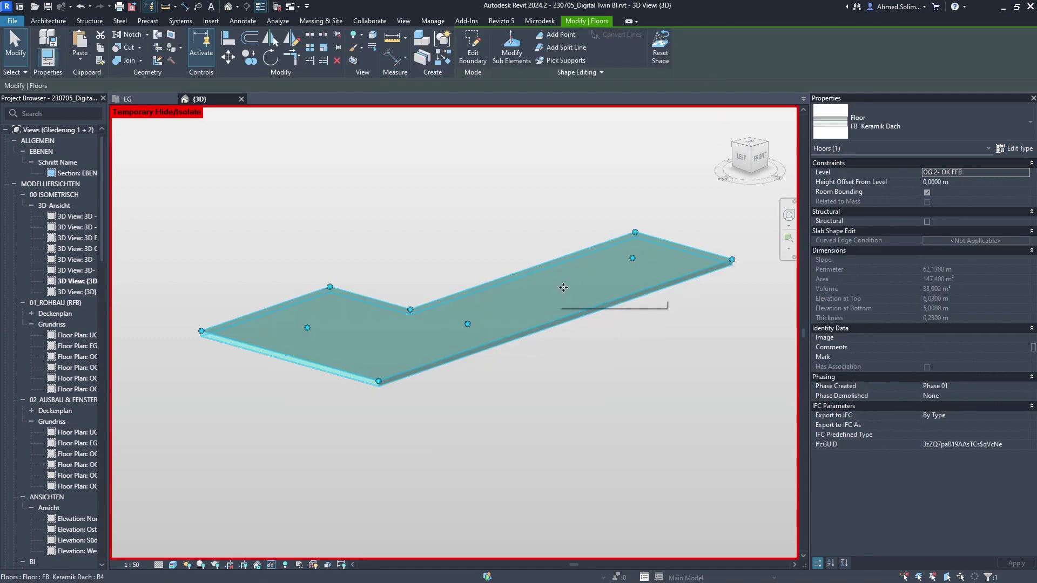
click(512, 44)
click(421, 323)
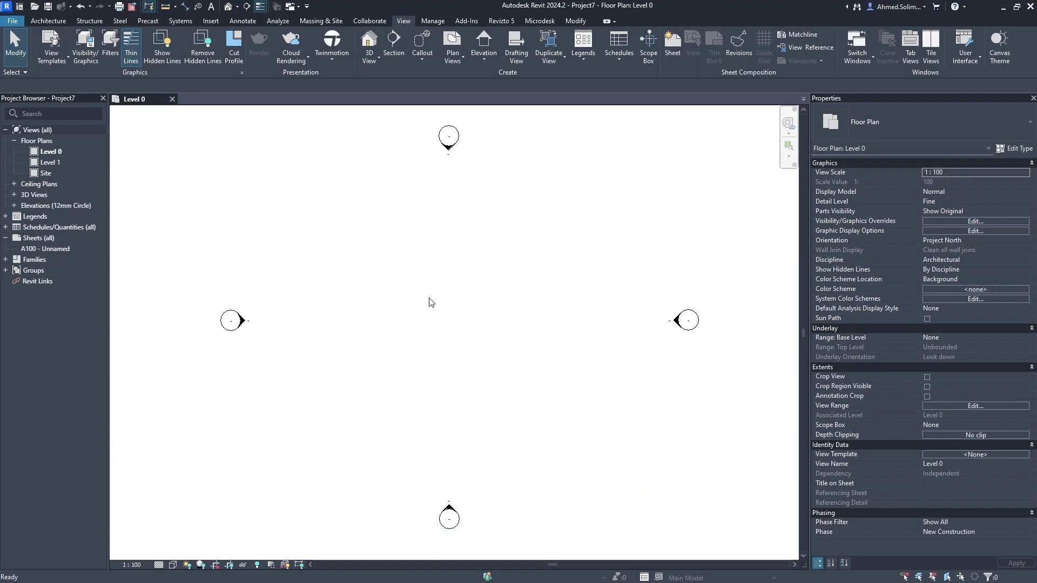
- Draw a partial-ellipse wall with WT on Level 0, then start and cancel a second one
key(w)
key(t)
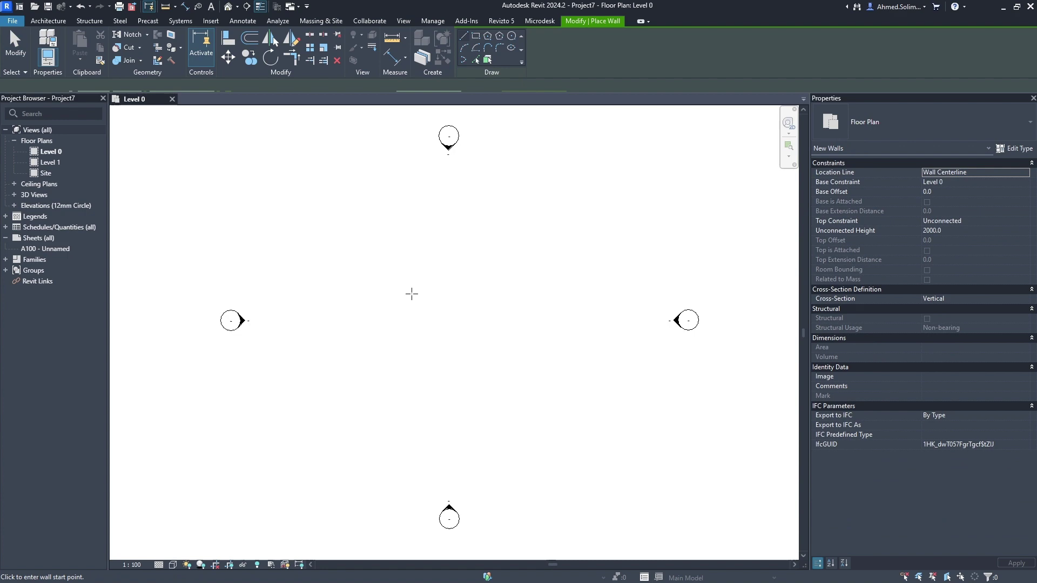
click(463, 59)
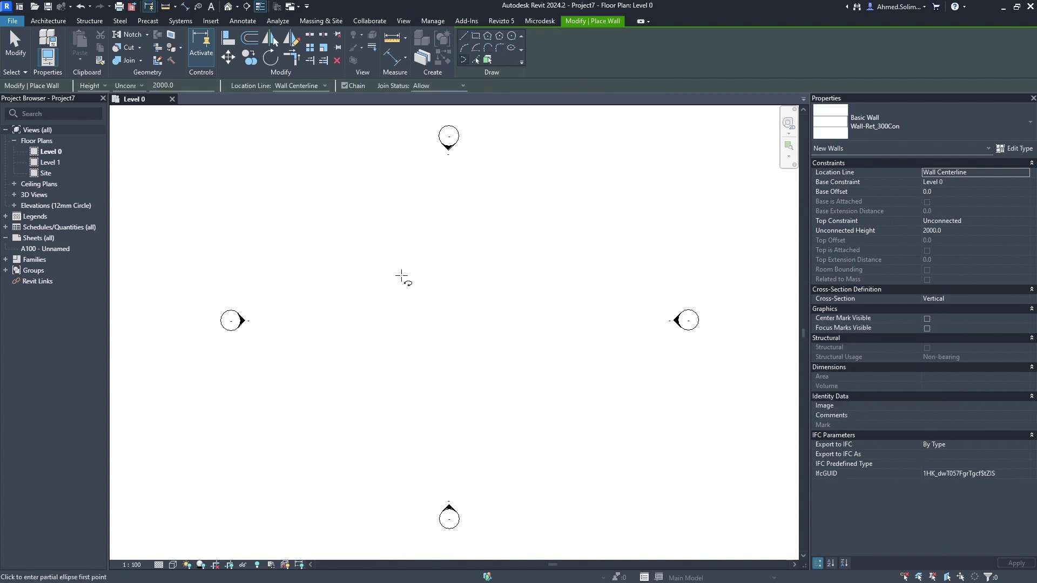
click(385, 270)
click(360, 372)
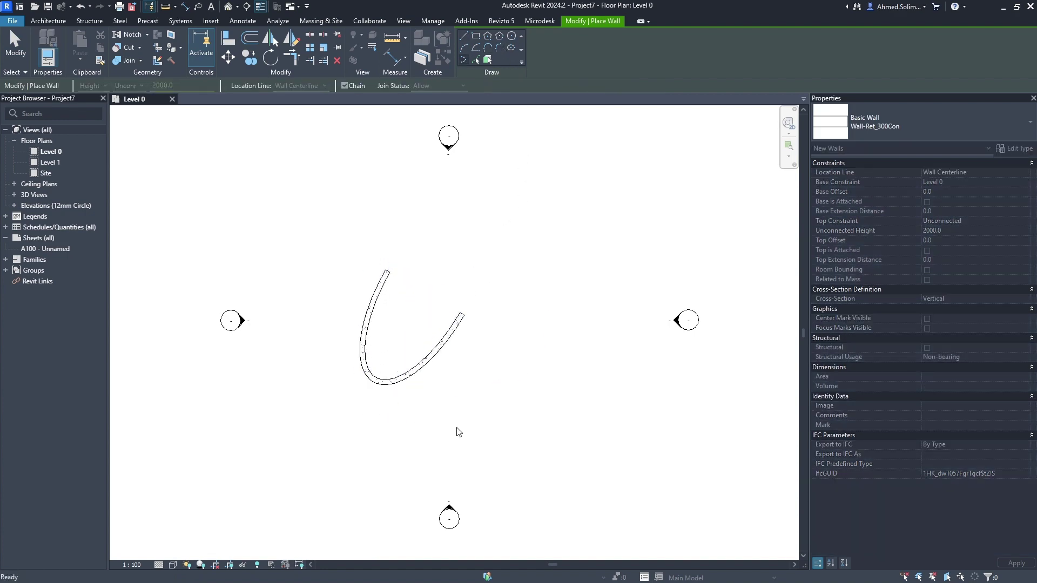
key(Escape)
key(Escape)
click(441, 361)
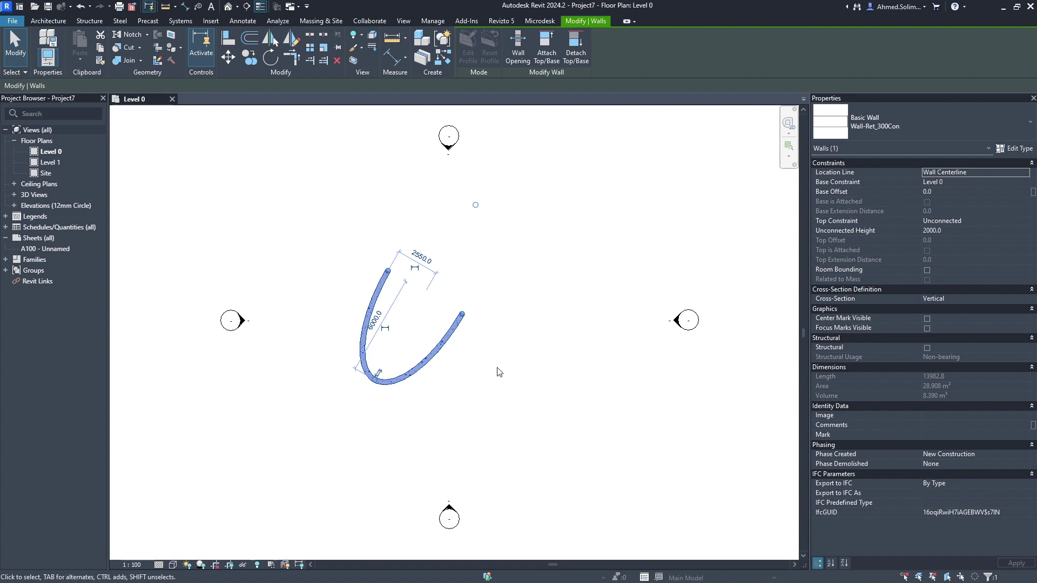
click(410, 306)
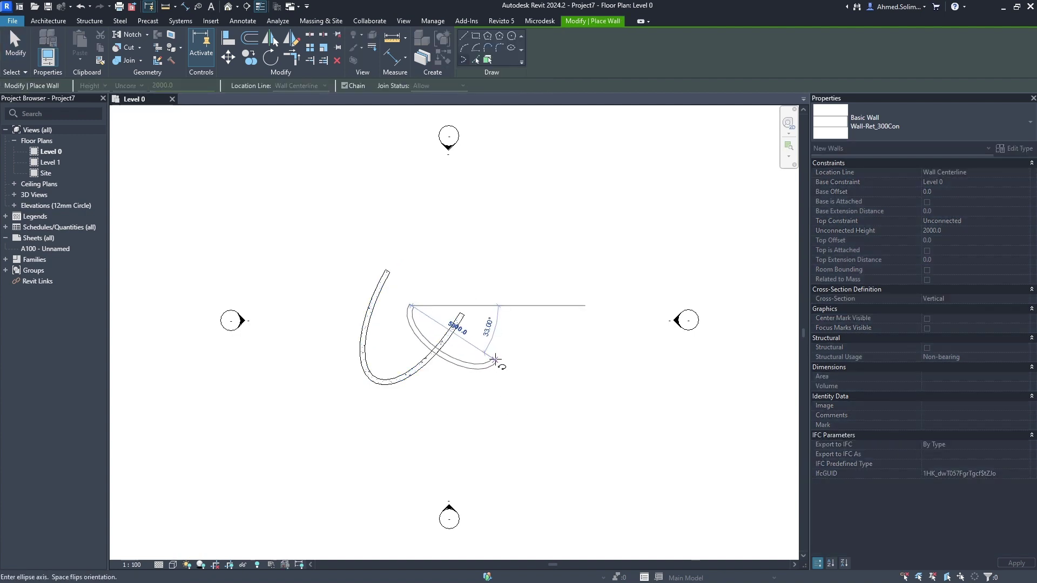
key(Escape)
key(Escape)
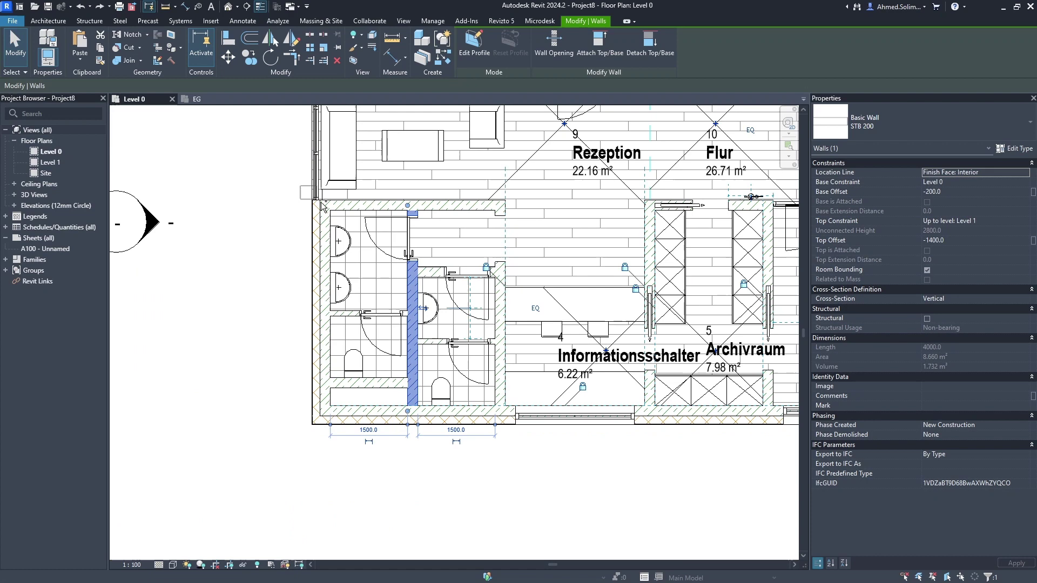
- Group the selected restroom walls, floors and fixtures as a model group named WCs
drag(313, 186, 465, 408)
scroll(141, 219, down, 1)
key(ctrl+g)
text(WC)
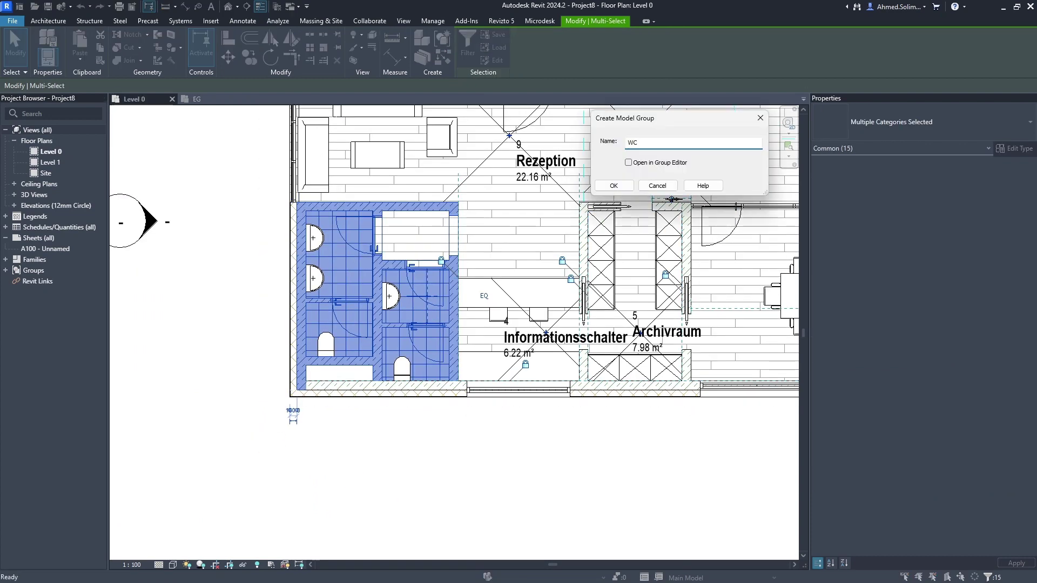
text(s)
key(Return)
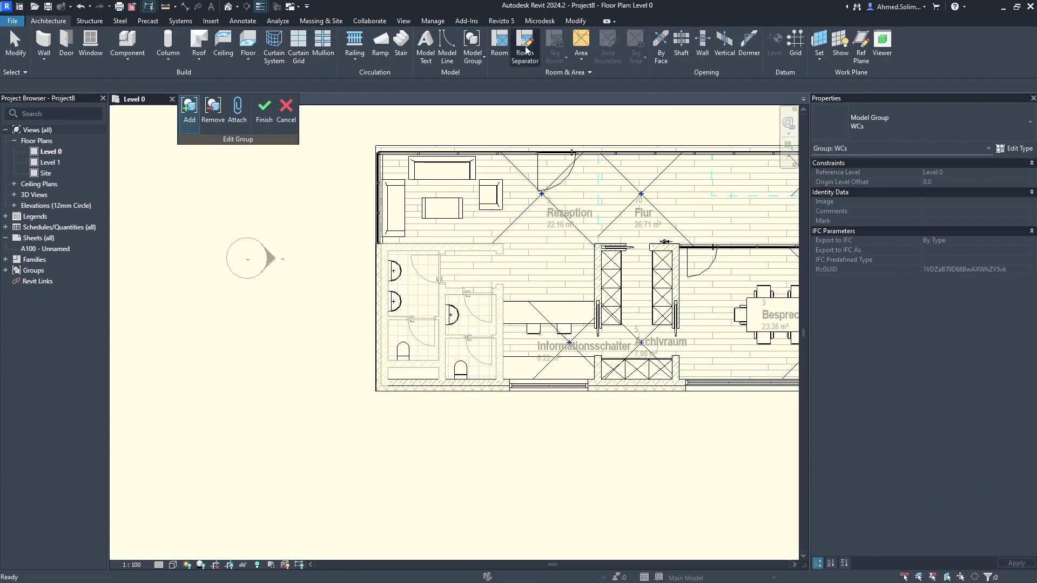
- Try the Room Separator tool inside the group, cancel it, and window-select below the restrooms
click(526, 50)
scroll(406, 324, up, 3)
scroll(416, 251, up, 2)
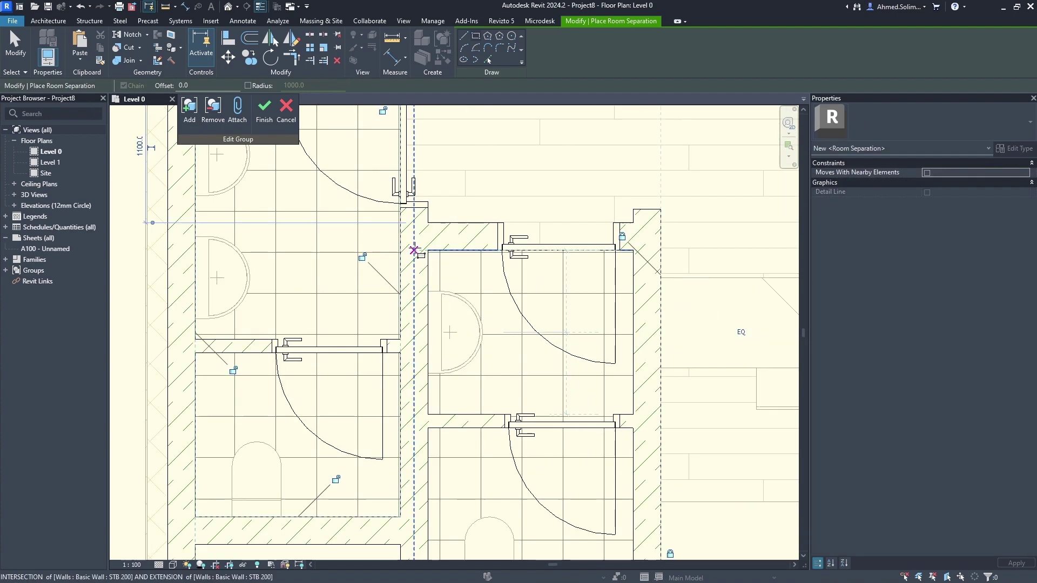
scroll(510, 416, down, 4)
key(Escape)
key(Escape)
drag(243, 376, 429, 478)
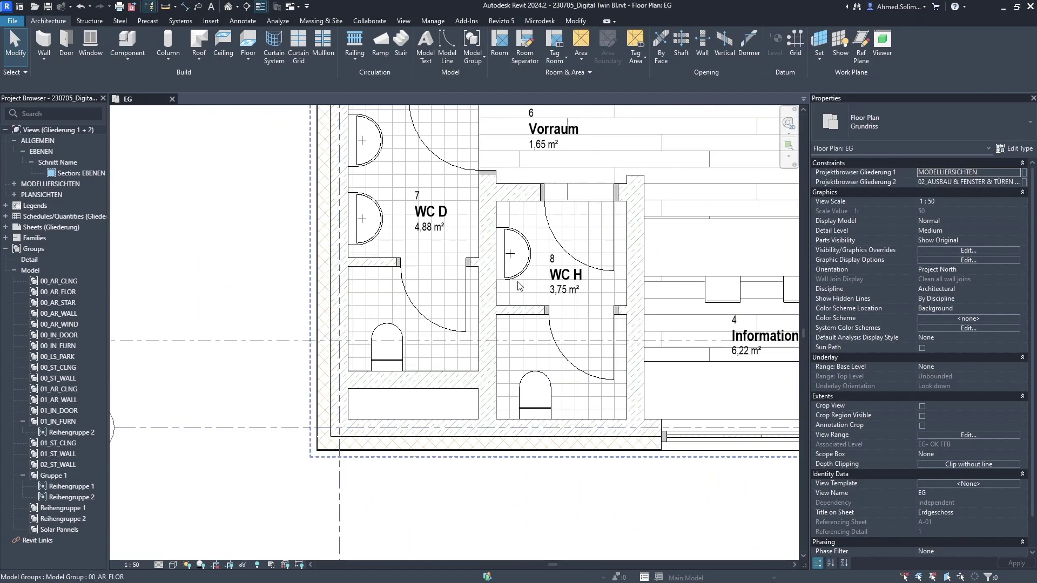
- Sort the STB 200 wall's properties, enlarge its Type Properties dialog, then open the L1 plan
click(487, 297)
click(844, 563)
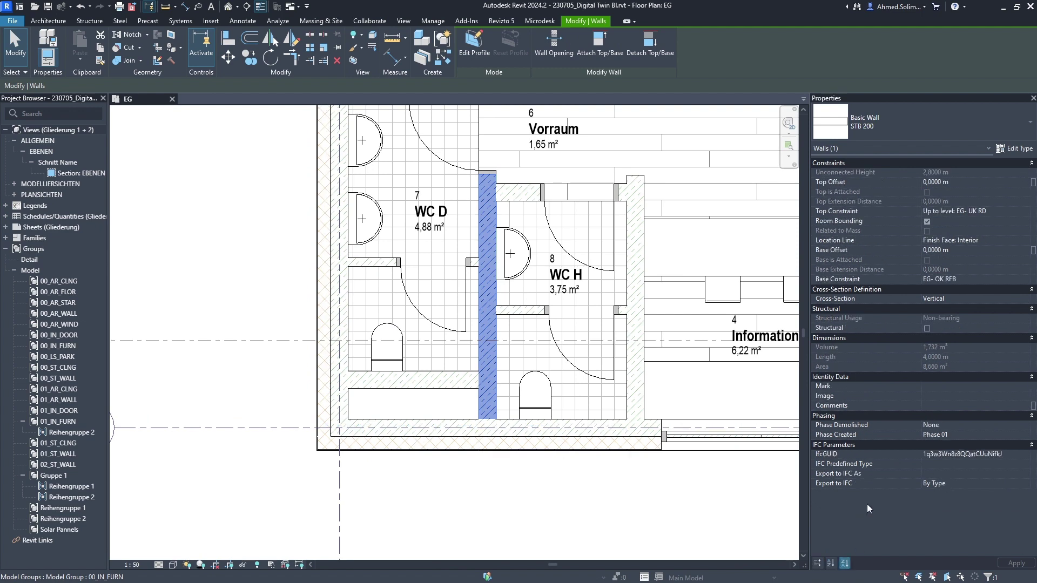
click(817, 563)
click(1010, 153)
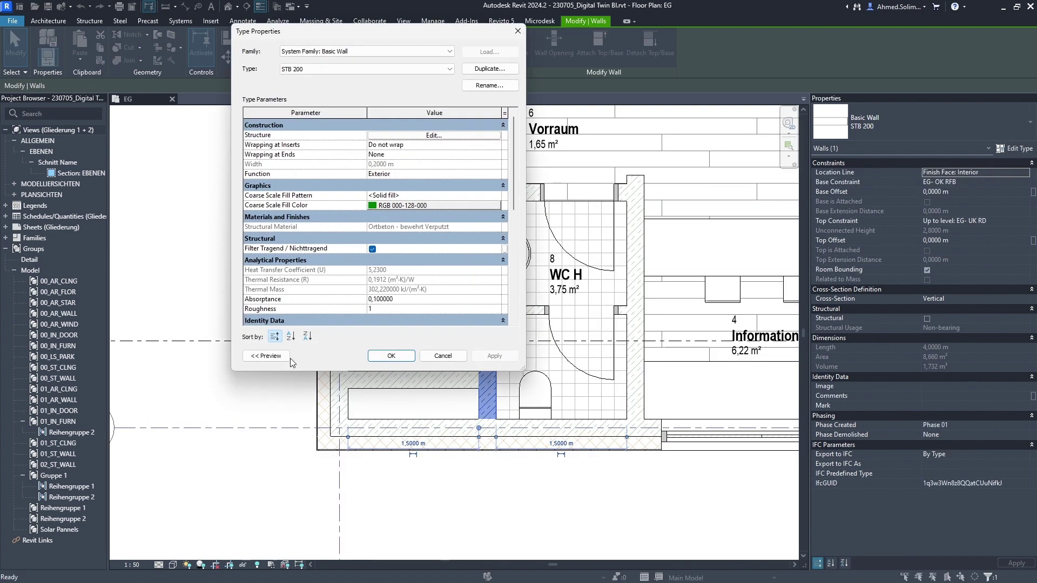
drag(346, 373, 341, 451)
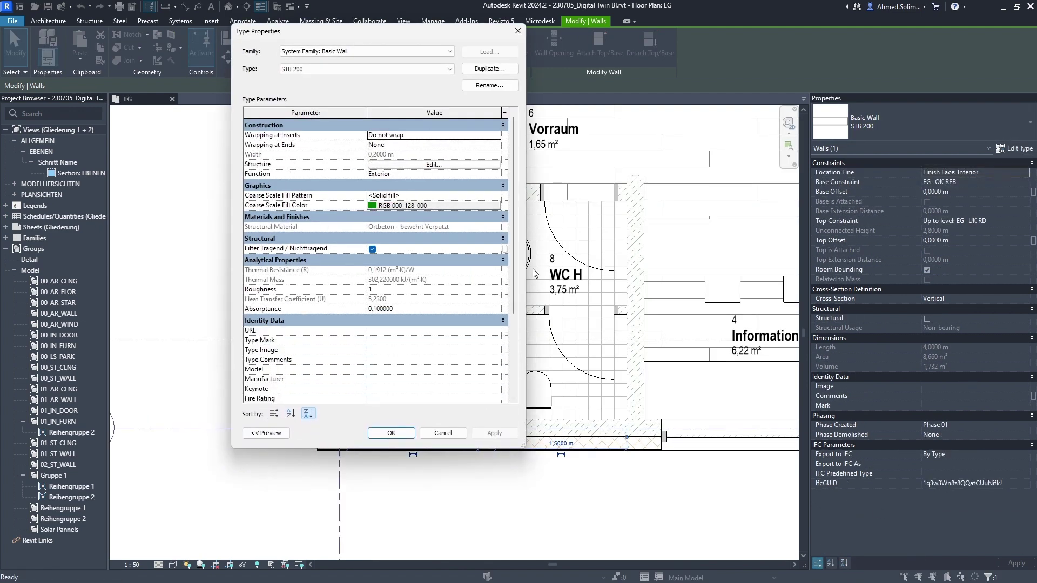
drag(522, 273, 857, 277)
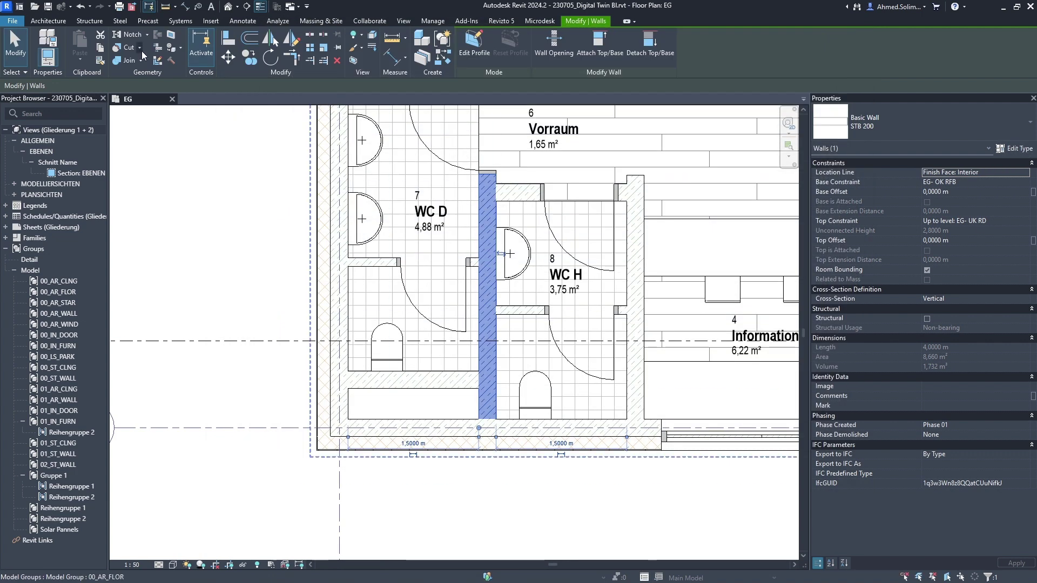
click(13, 20)
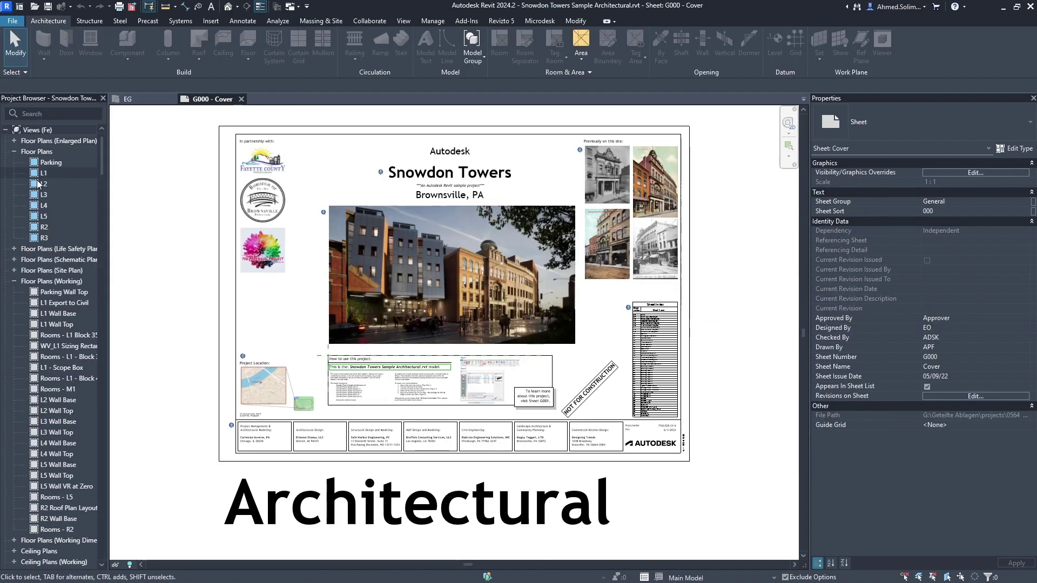
double_click(43, 174)
scroll(573, 210, up, 5)
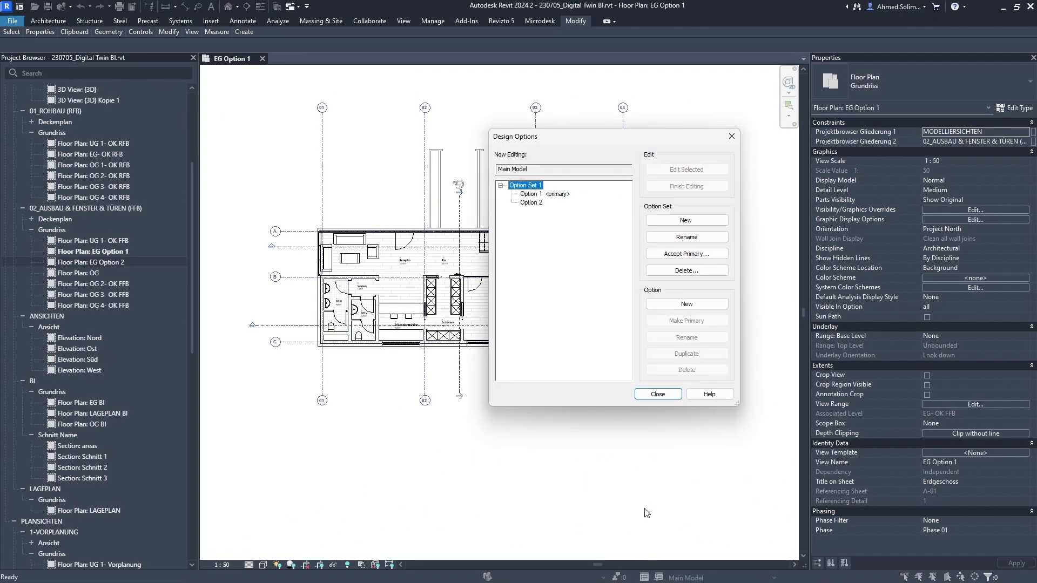
- Accept Option 1 as primary, keep the EG Option 2 view, and check it in the Project Browser
click(674, 255)
click(420, 269)
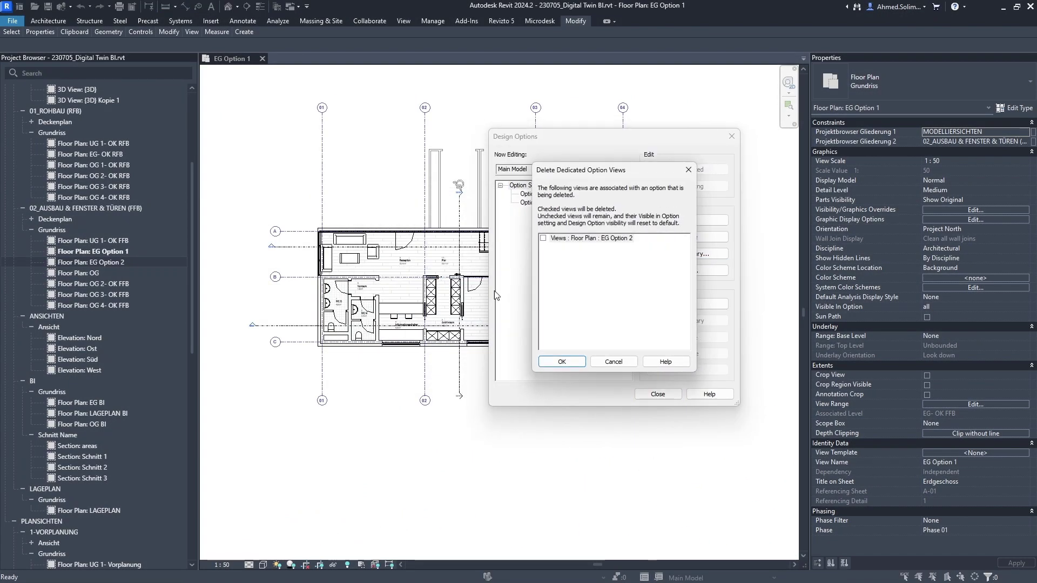
click(562, 362)
click(116, 262)
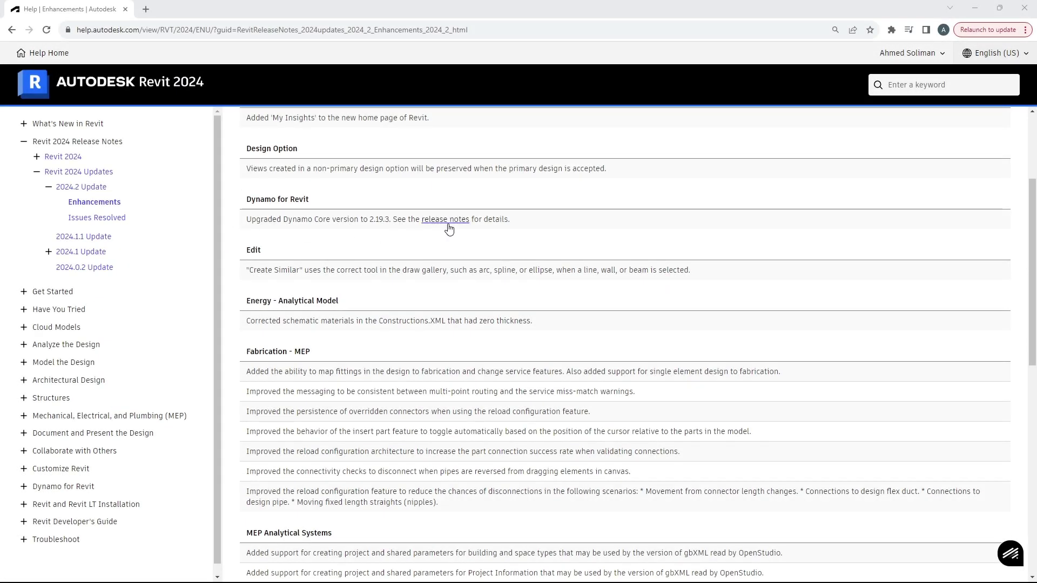
- Follow the Dynamo for Revit release notes link and scroll the GitHub Release Notes page
click(445, 219)
scroll(494, 280, up, 6)
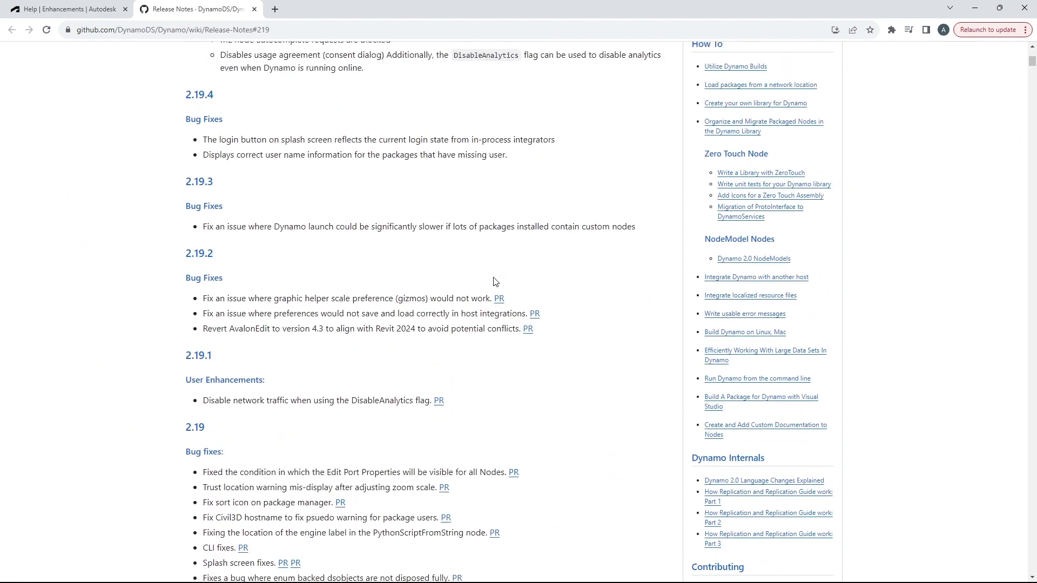
scroll(494, 277, up, 5)
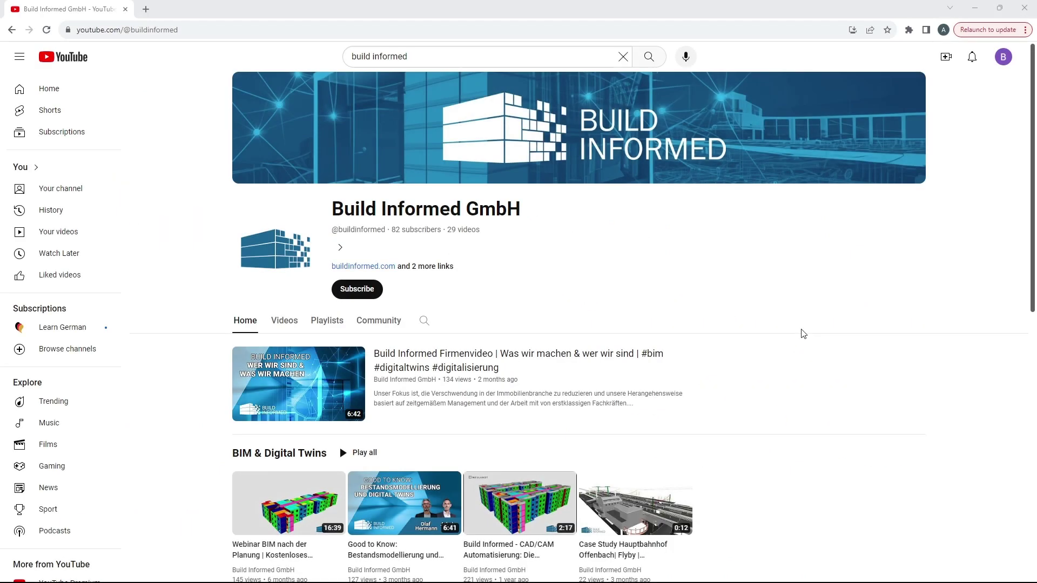
- Subscribe to the Build Informed GmbH YouTube channel from its channel page
scroll(630, 394, down, 1)
click(358, 235)
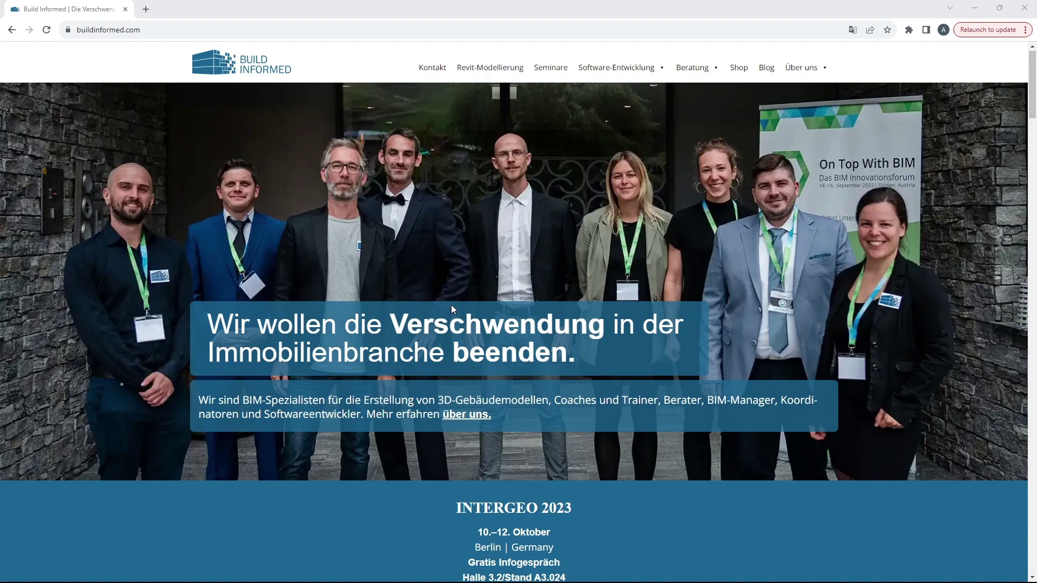
- Scroll the homepage and browse the Revit-Modellierung services page
scroll(449, 292, down, 15)
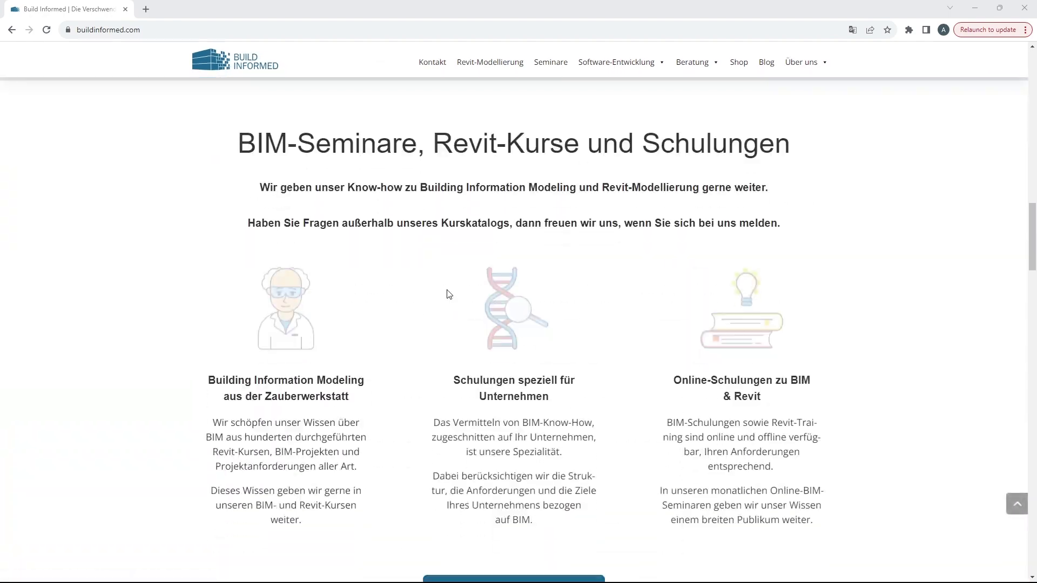
scroll(448, 295, down, 5)
click(490, 63)
scroll(534, 289, down, 15)
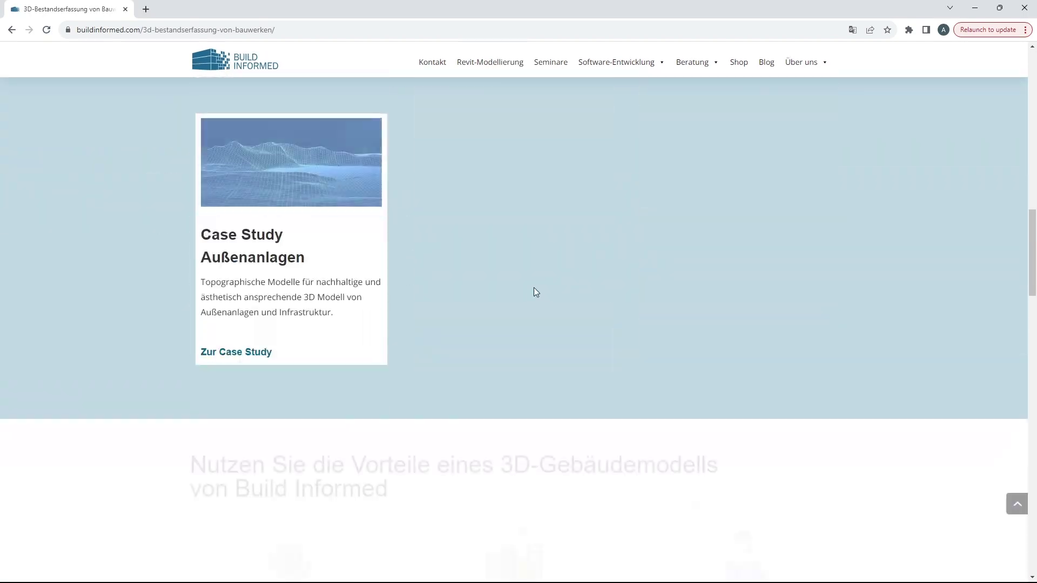
scroll(536, 292, down, 20)
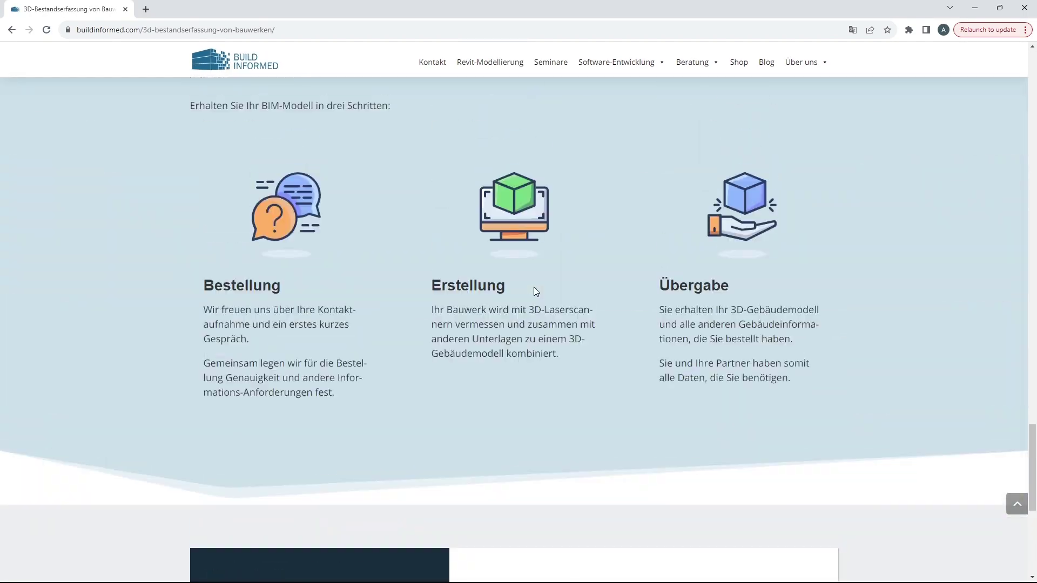
scroll(724, 47, up, 6)
- Skim the Build Informed blog, then return to the homepage
click(766, 63)
scroll(711, 284, down, 10)
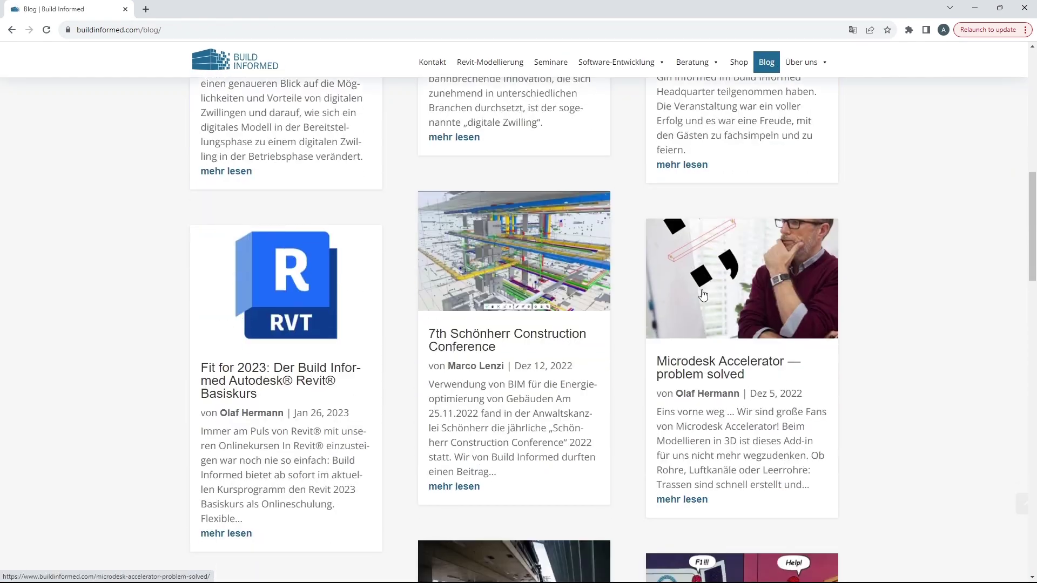
scroll(703, 294, down, 10)
key(alt+Left)
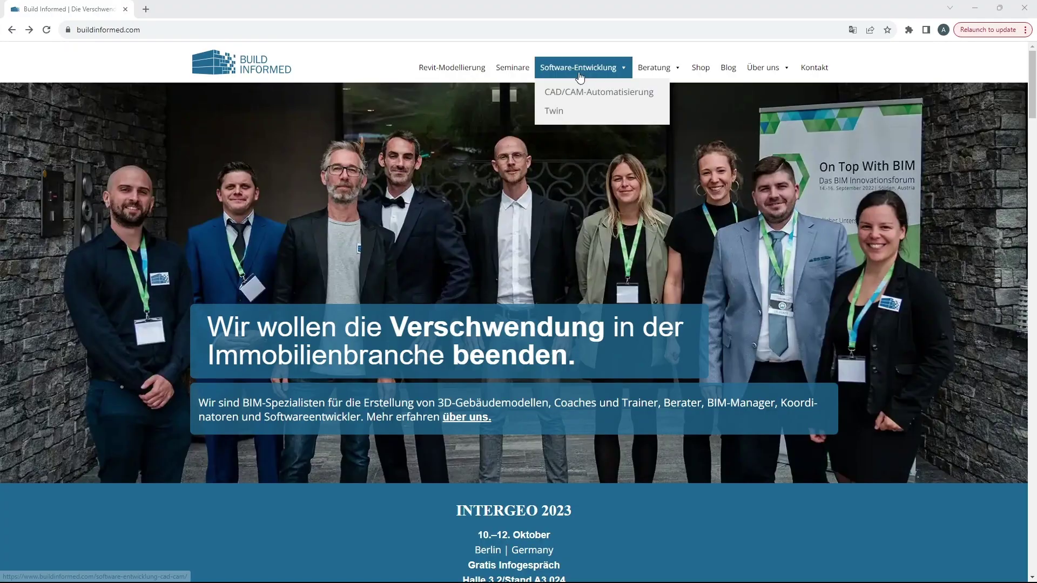
- In the Shop, view the Schulungsunterlagen and Revit Templates categories, ending on the Shop overview
click(702, 74)
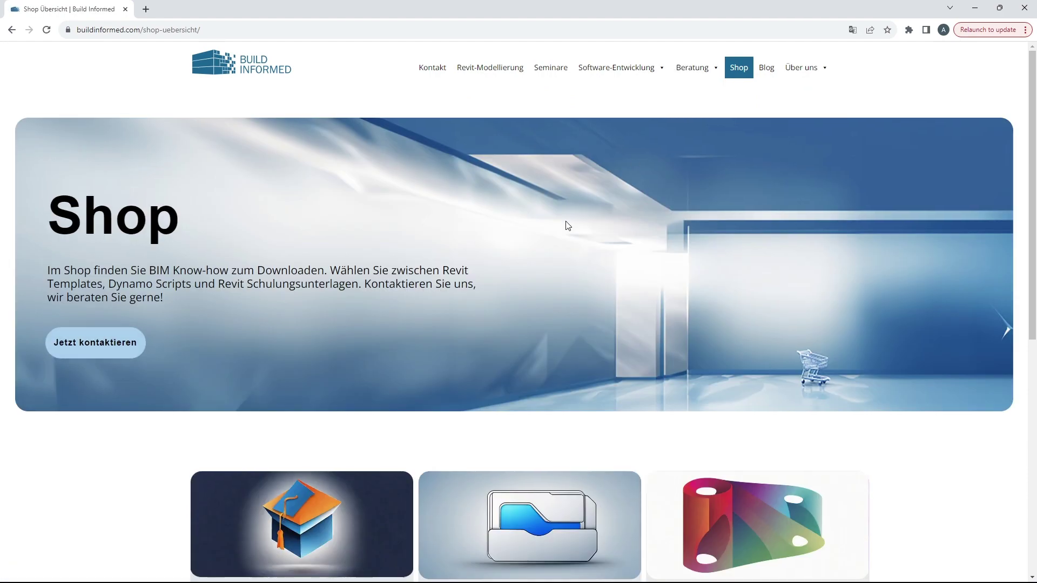
scroll(564, 225, down, 5)
click(284, 221)
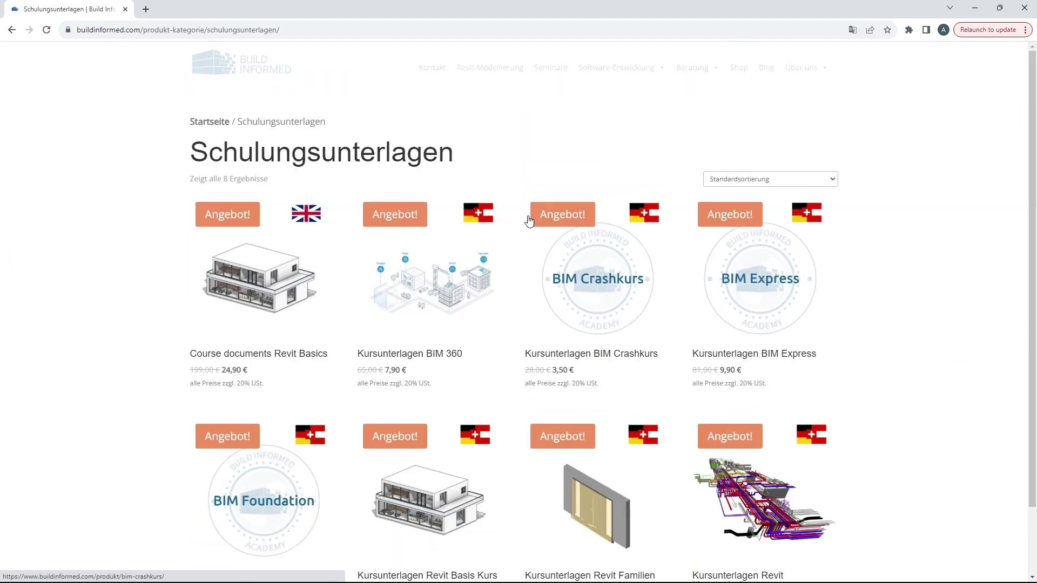
scroll(537, 211, down, 1)
click(11, 30)
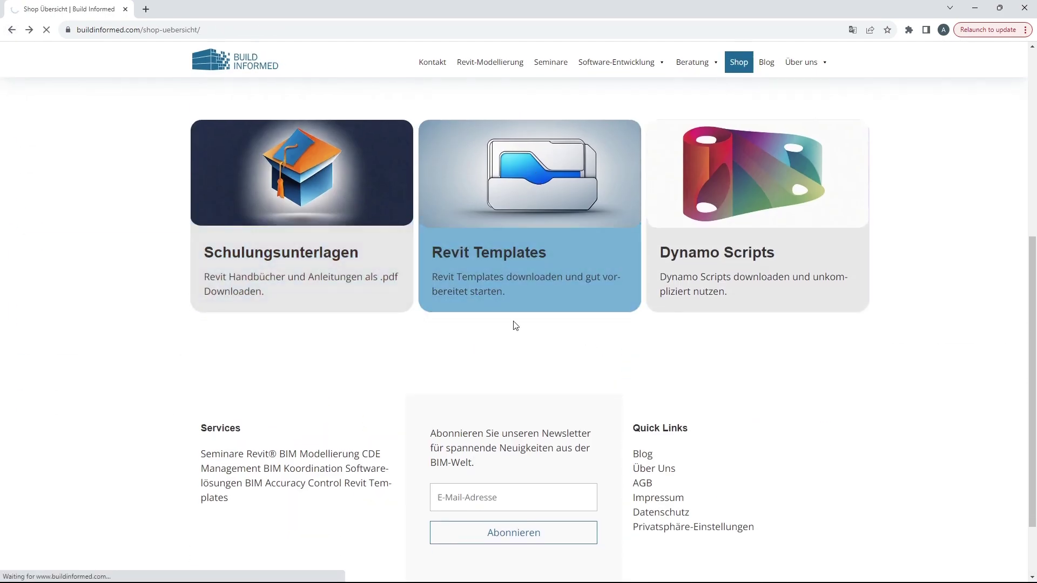
click(514, 324)
scroll(514, 312, up, 3)
key(alt+Left)
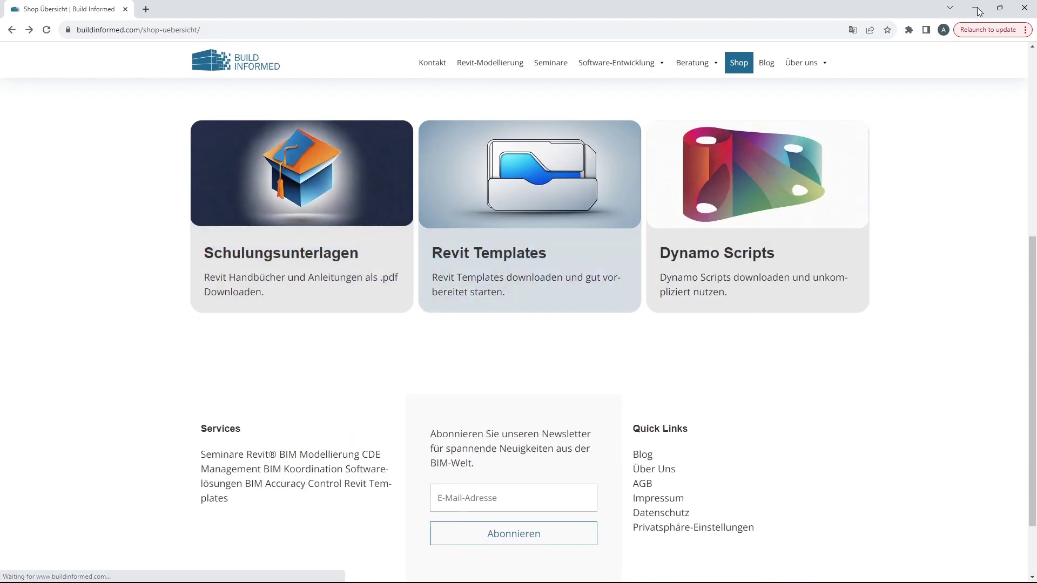